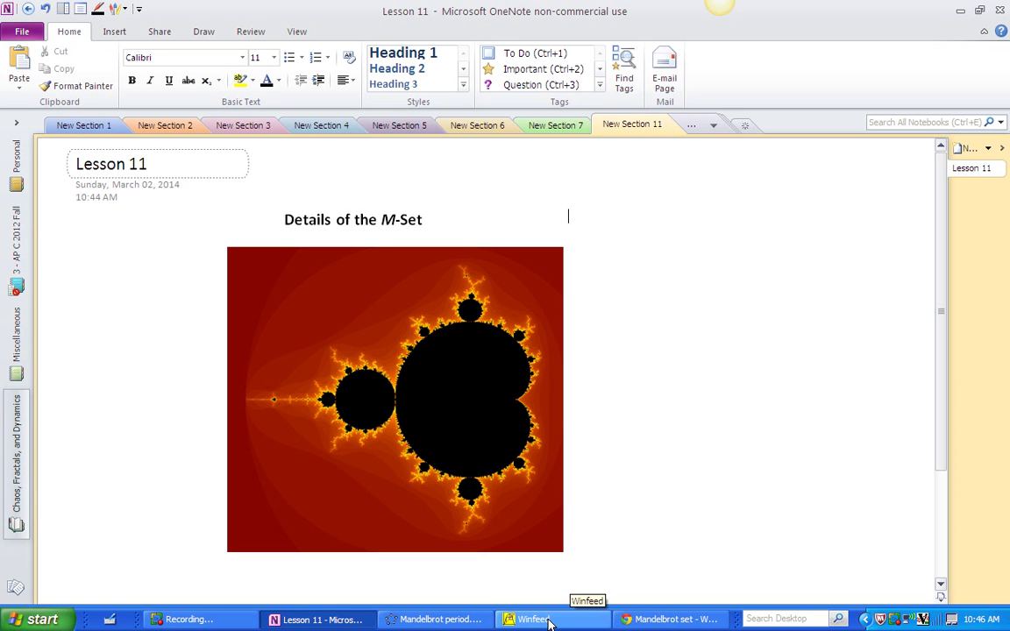
Switch to Winfeed's noname3 window showing the complete Mandelbrot set.
{"action": "left_click", "coordinate": [550, 622]}
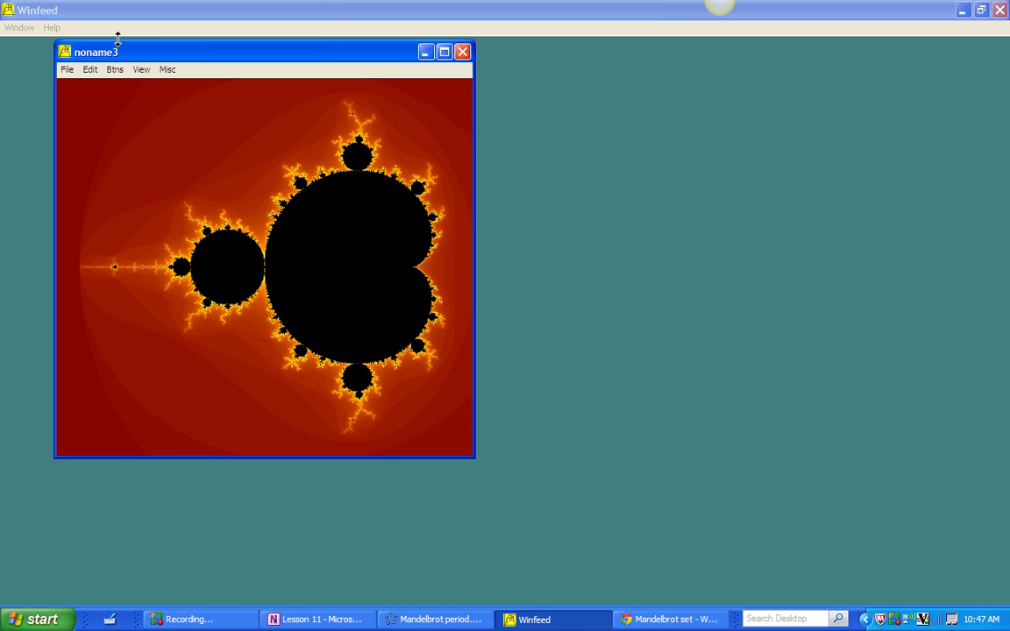
Turn on Btns > Show period and read the periods of the main cardioid and the large left bulb.
{"action": "left_click", "coordinate": [113, 72]}
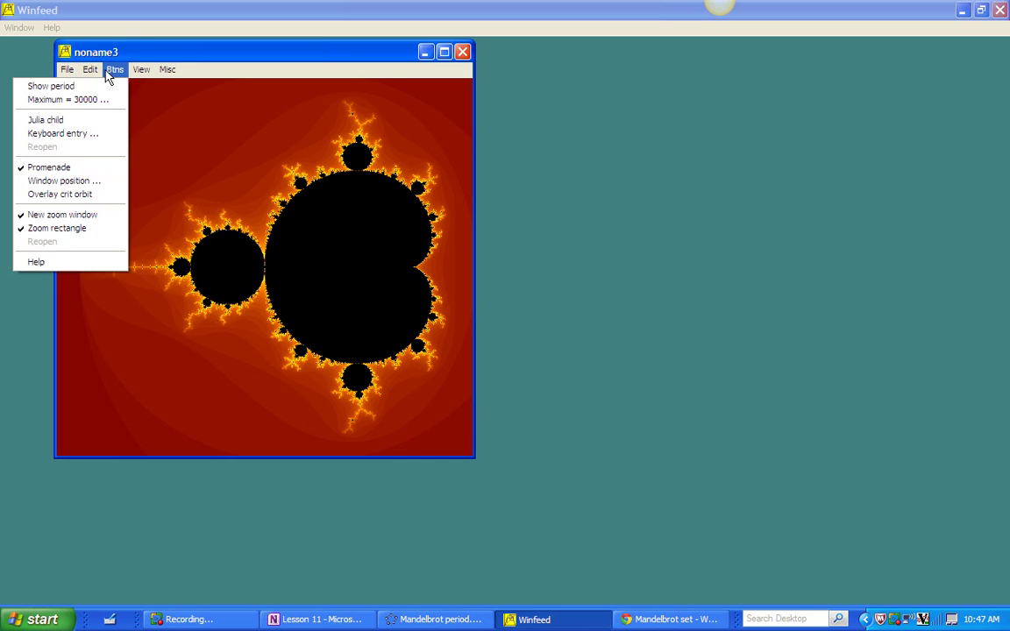
{"action": "left_click", "coordinate": [104, 89]}
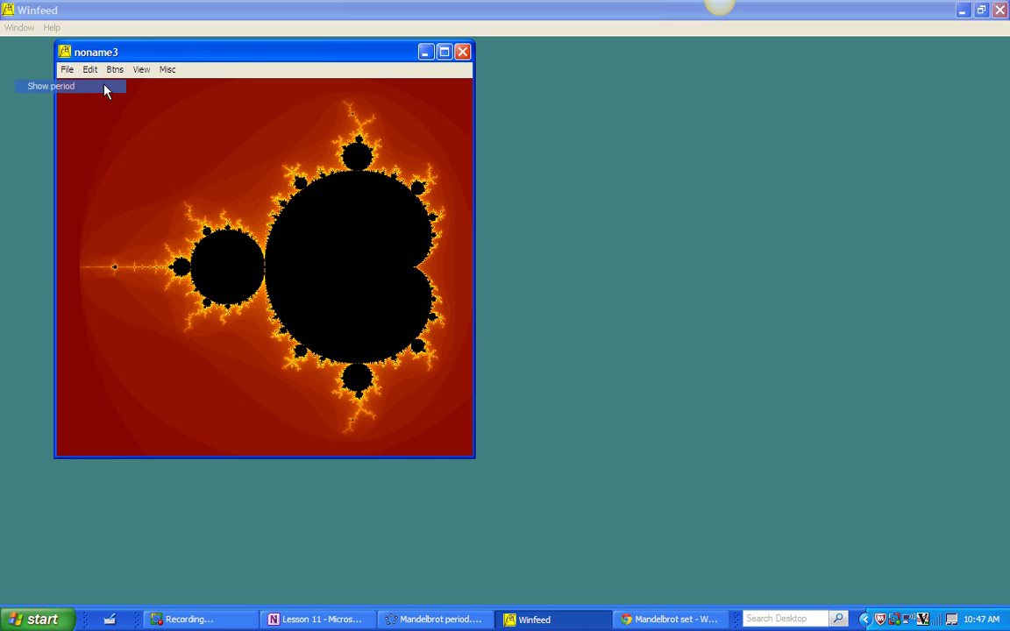
{"action": "left_click", "coordinate": [343, 254]}
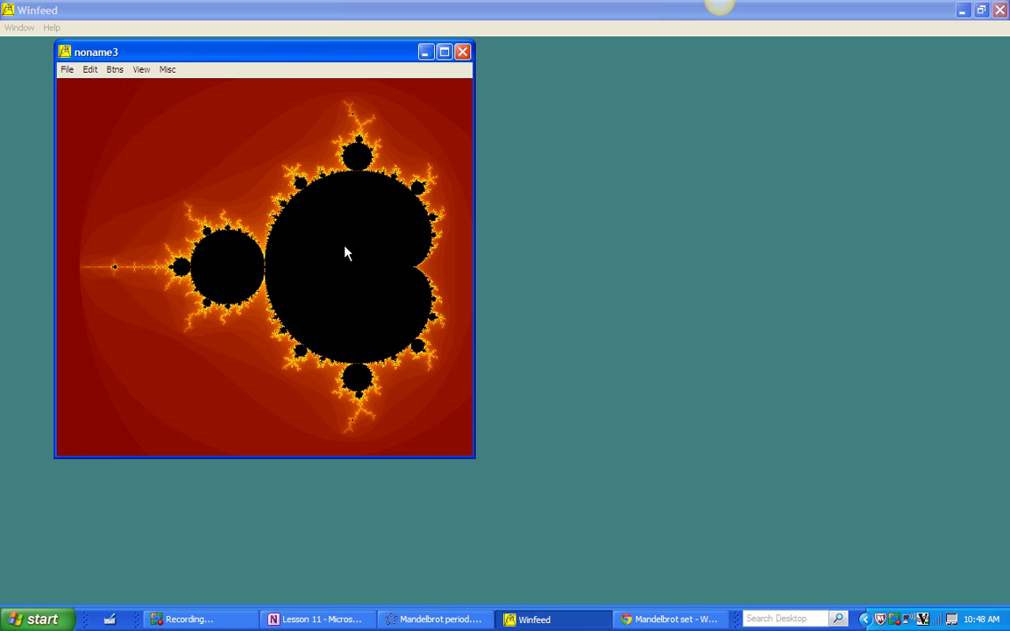
{"action": "left_click", "coordinate": [343, 312]}
{"action": "left_click", "coordinate": [414, 326]}
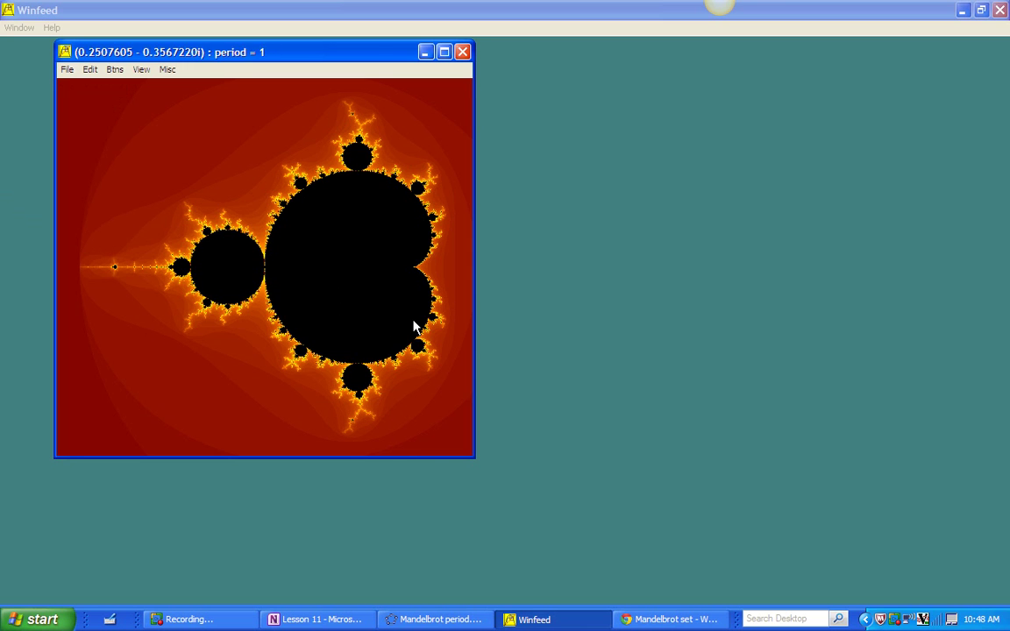
{"action": "left_click", "coordinate": [316, 224]}
{"action": "left_click", "coordinate": [307, 252]}
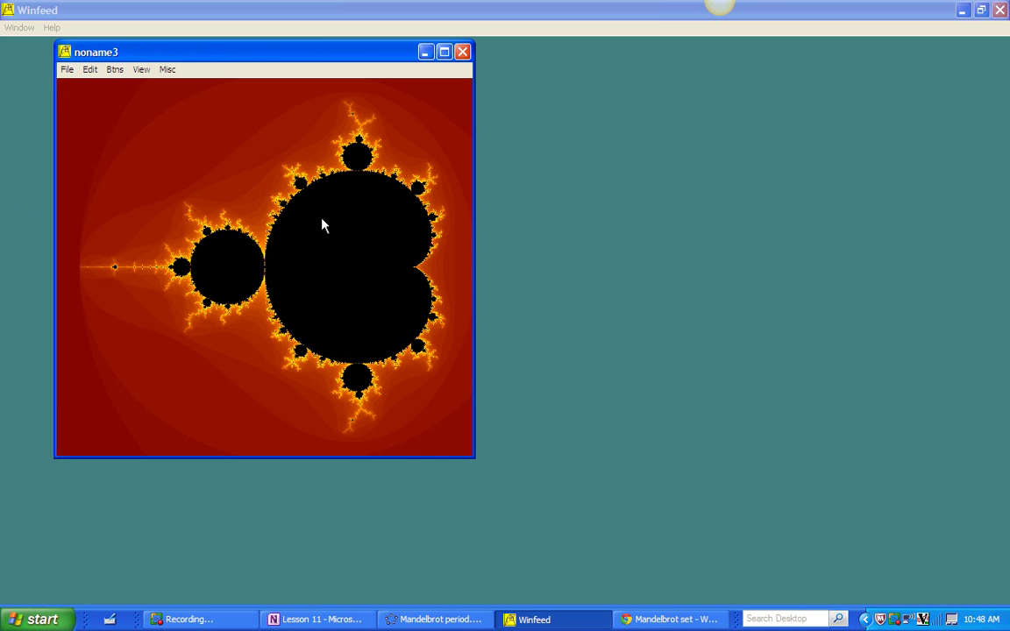
{"action": "left_click", "coordinate": [239, 279]}
{"action": "left_click", "coordinate": [238, 279]}
{"action": "left_click", "coordinate": [213, 279]}
{"action": "left_click", "coordinate": [223, 292]}
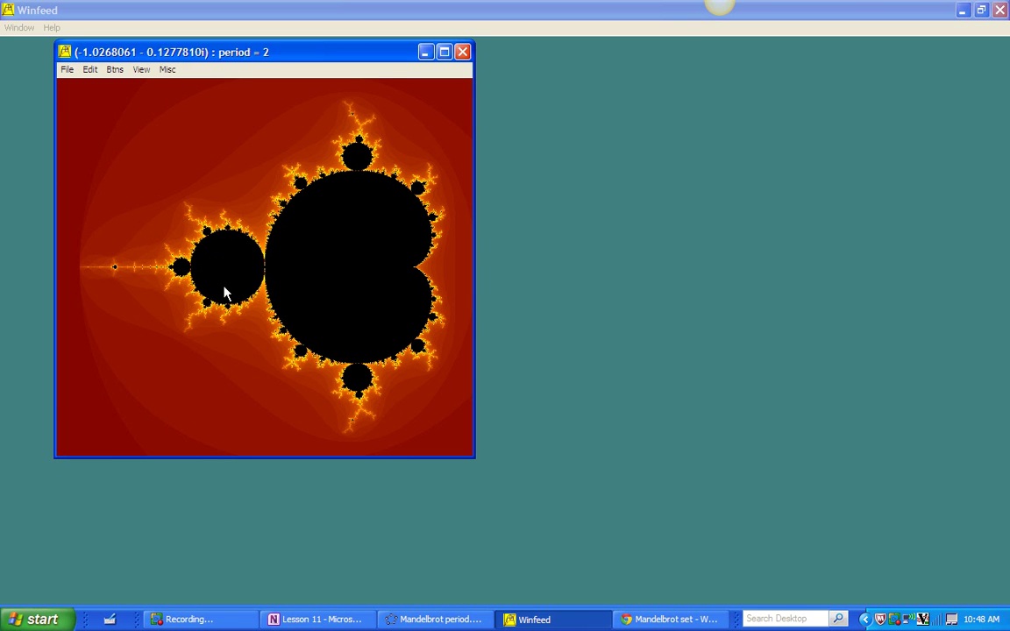
Read the periods of the top bulb, the upper-edge bulbs including the period-7 bulb, and tiny edge bulbs.
{"action": "left_click", "coordinate": [240, 262]}
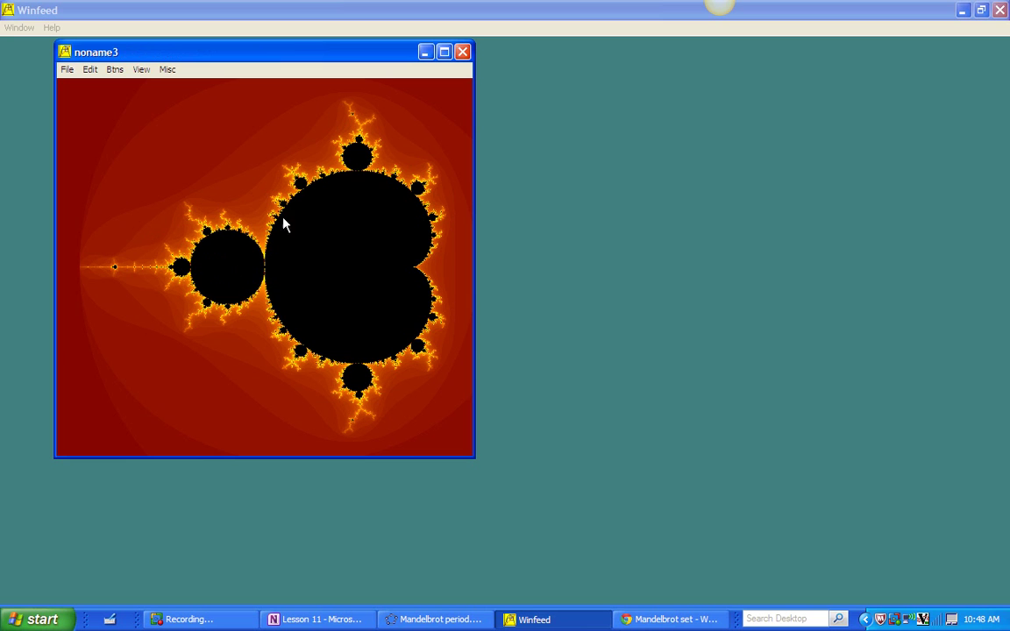
{"action": "left_click", "coordinate": [359, 160]}
{"action": "left_click", "coordinate": [300, 189]}
{"action": "left_click", "coordinate": [282, 209]}
{"action": "left_click", "coordinate": [285, 207]}
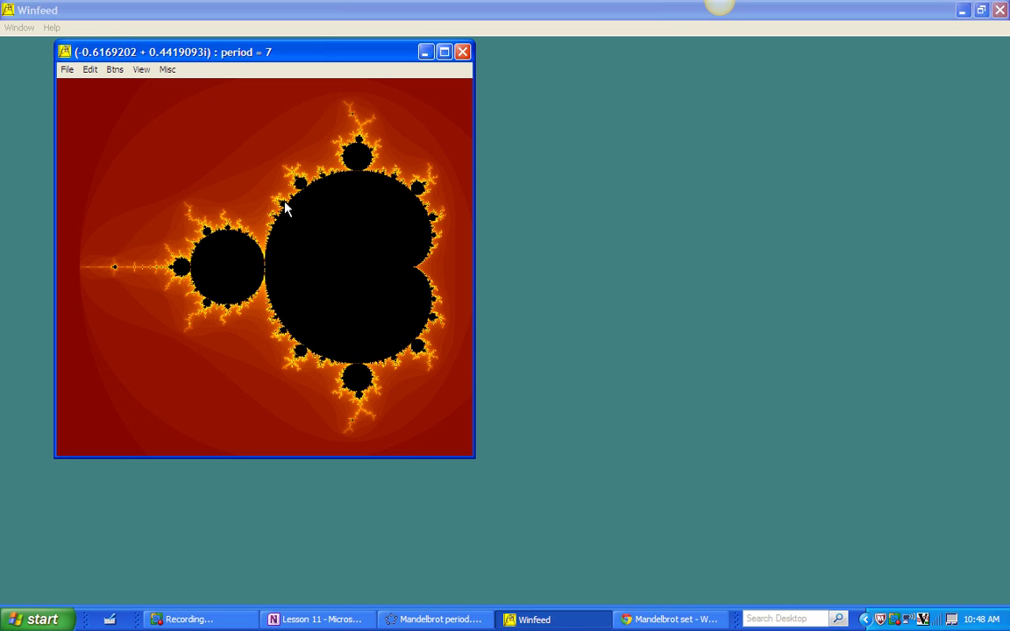
{"action": "left_click", "coordinate": [301, 186]}
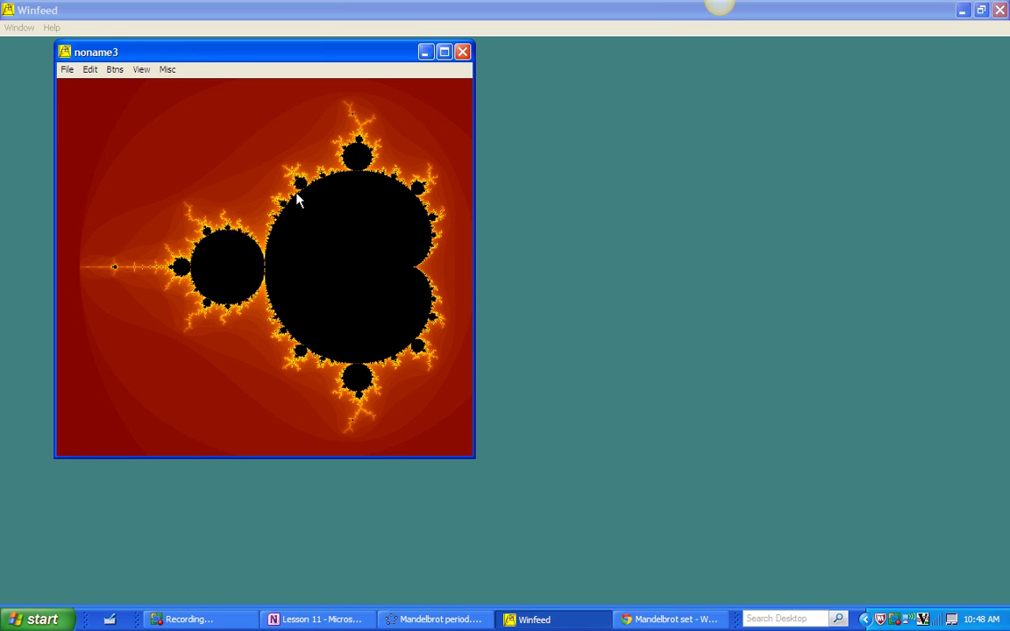
{"action": "left_click", "coordinate": [294, 203]}
{"action": "left_click", "coordinate": [294, 203]}
Zoom into the main cardioid's upper-left edge, finish with Q, and minimize the main window.
{"action": "left_click", "coordinate": [275, 221]}
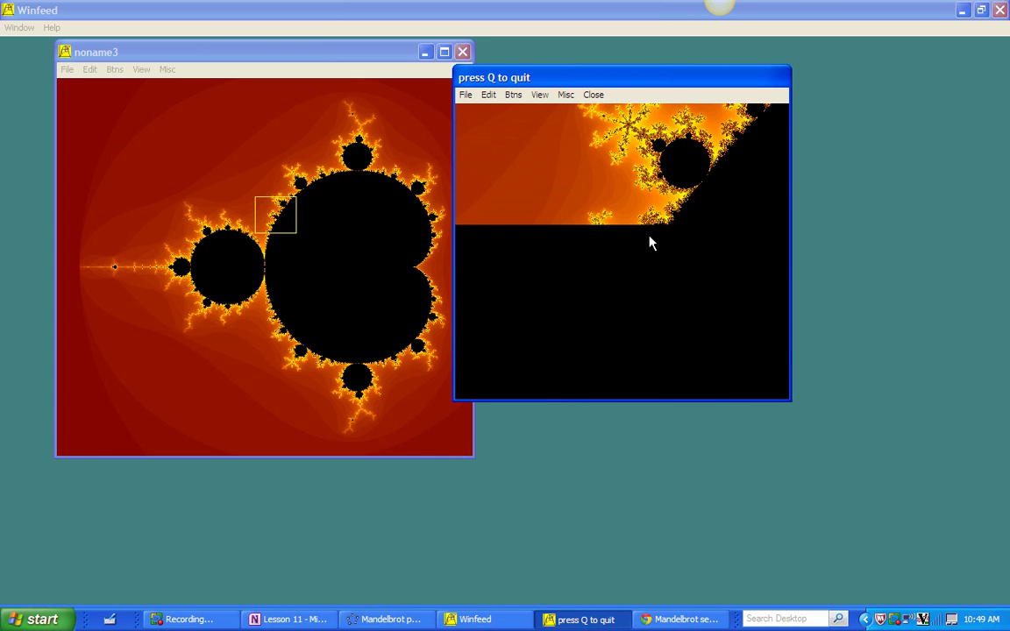
{"action": "key", "text": "q"}
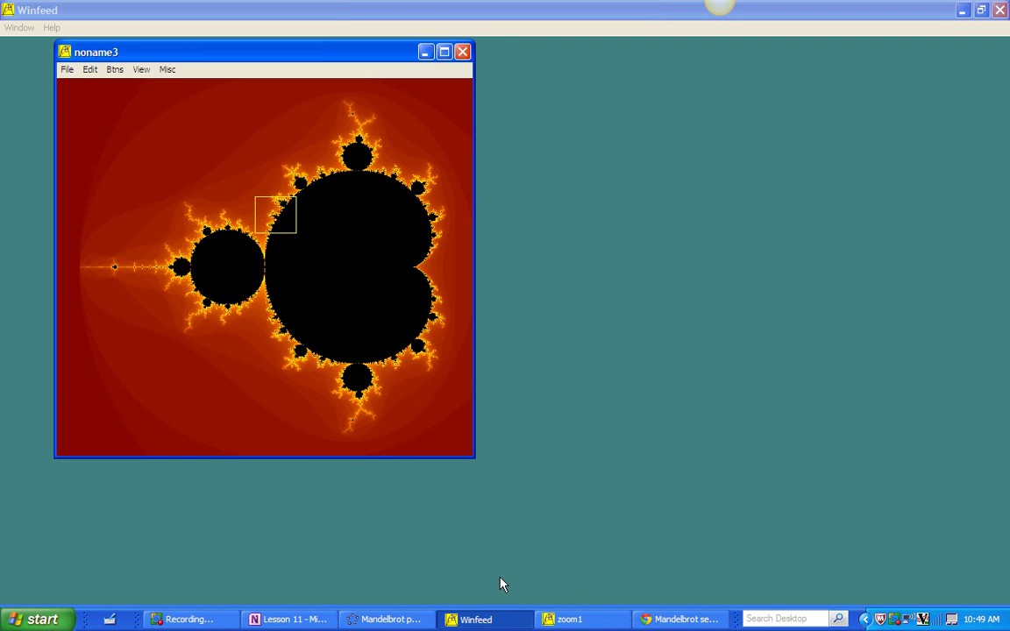
{"action": "left_click", "coordinate": [469, 620]}
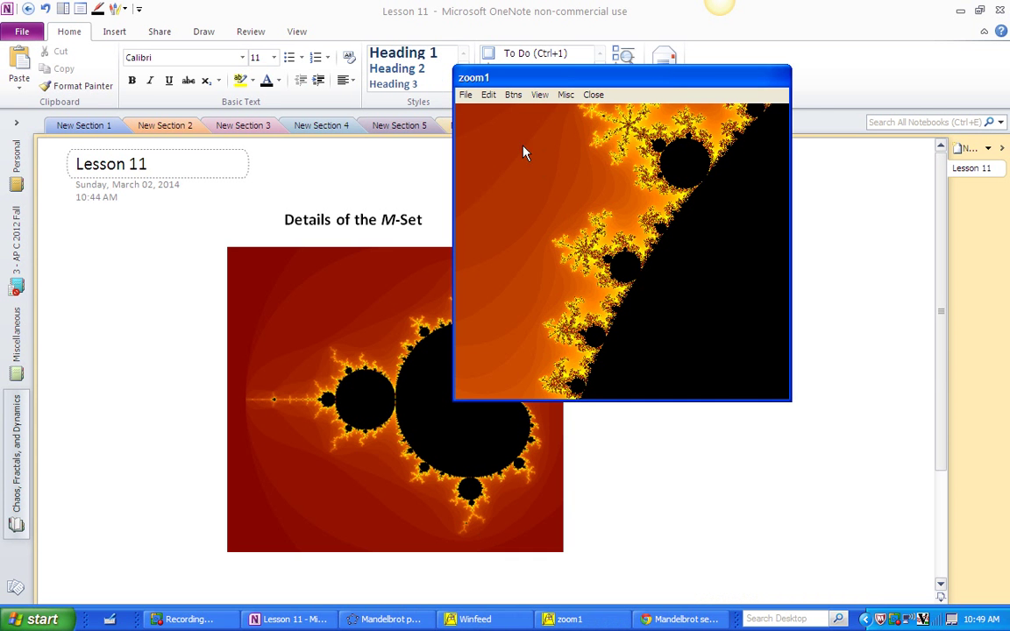
Enable Show period in zoom1 and read escape counts at outside points moving toward the boundary.
{"action": "left_click", "coordinate": [514, 95]}
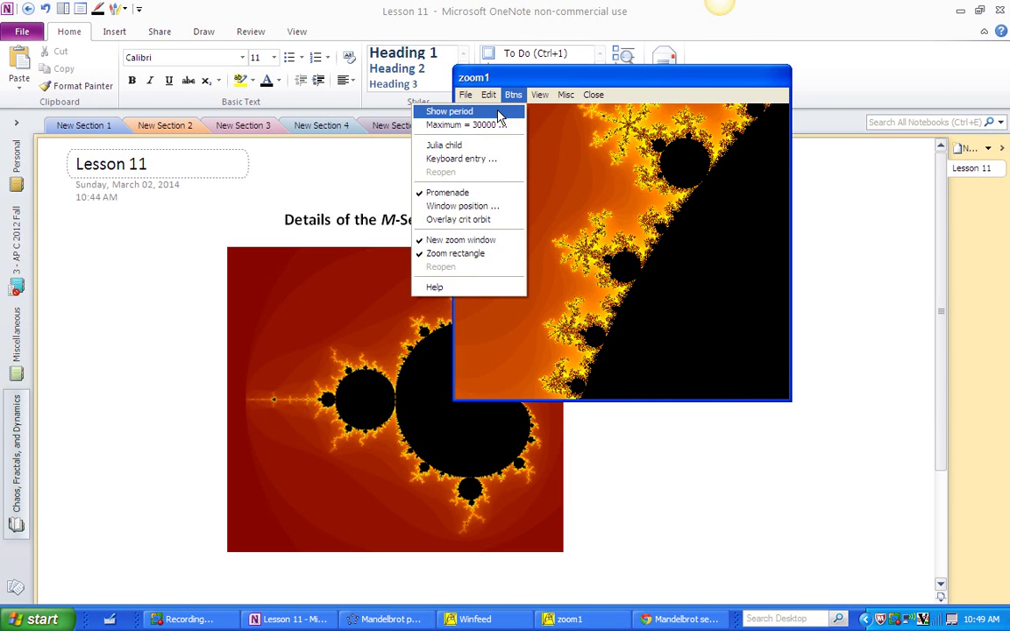
{"action": "left_click", "coordinate": [499, 113]}
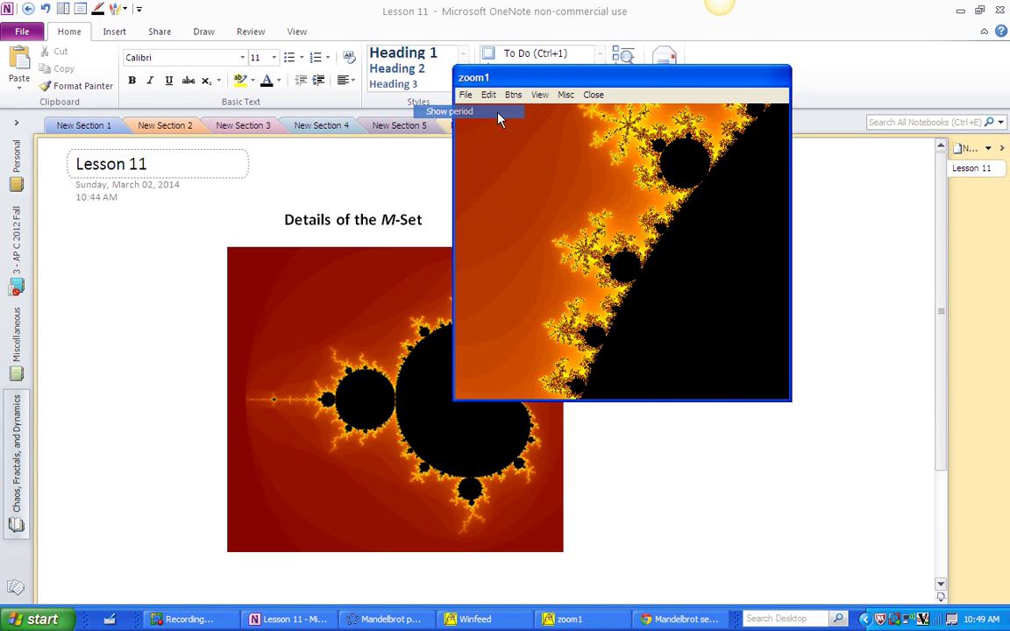
{"action": "left_click", "coordinate": [538, 209]}
{"action": "left_click", "coordinate": [538, 209]}
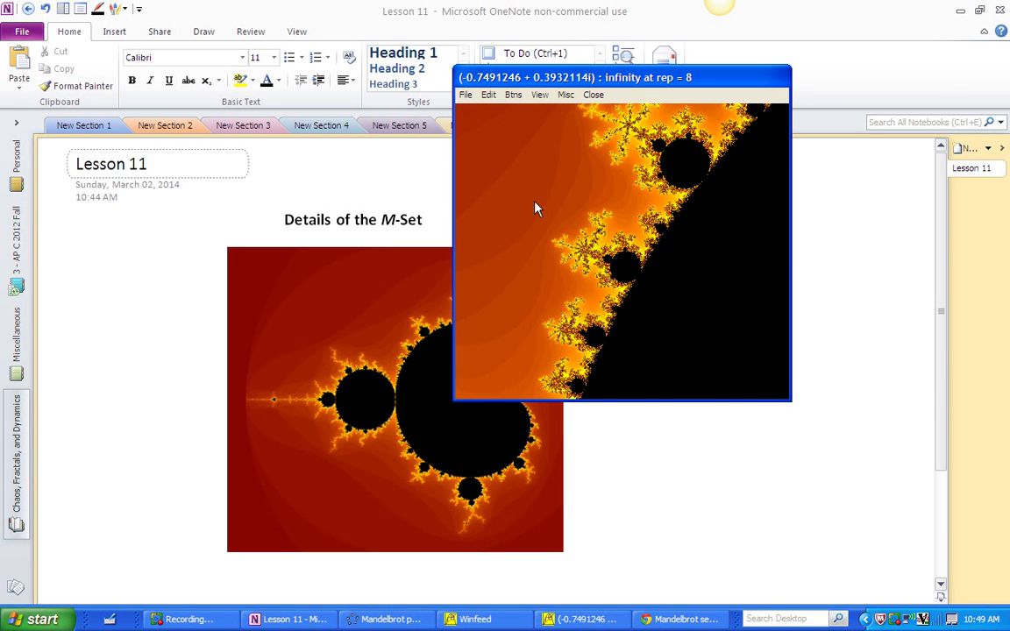
{"action": "left_click", "coordinate": [558, 210]}
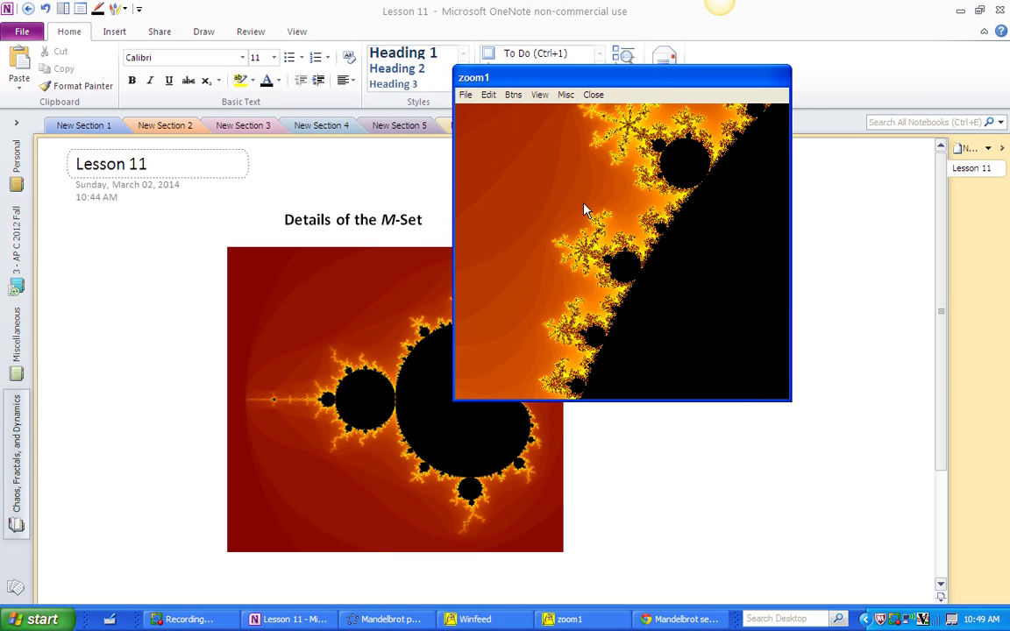
{"action": "left_click", "coordinate": [591, 208]}
{"action": "left_click", "coordinate": [613, 206]}
{"action": "left_click", "coordinate": [637, 233]}
{"action": "left_click", "coordinate": [606, 325]}
Read the periods of a small bulb, the main cardioid and a small lower bulb.
{"action": "left_click", "coordinate": [603, 261]}
{"action": "left_click", "coordinate": [619, 349]}
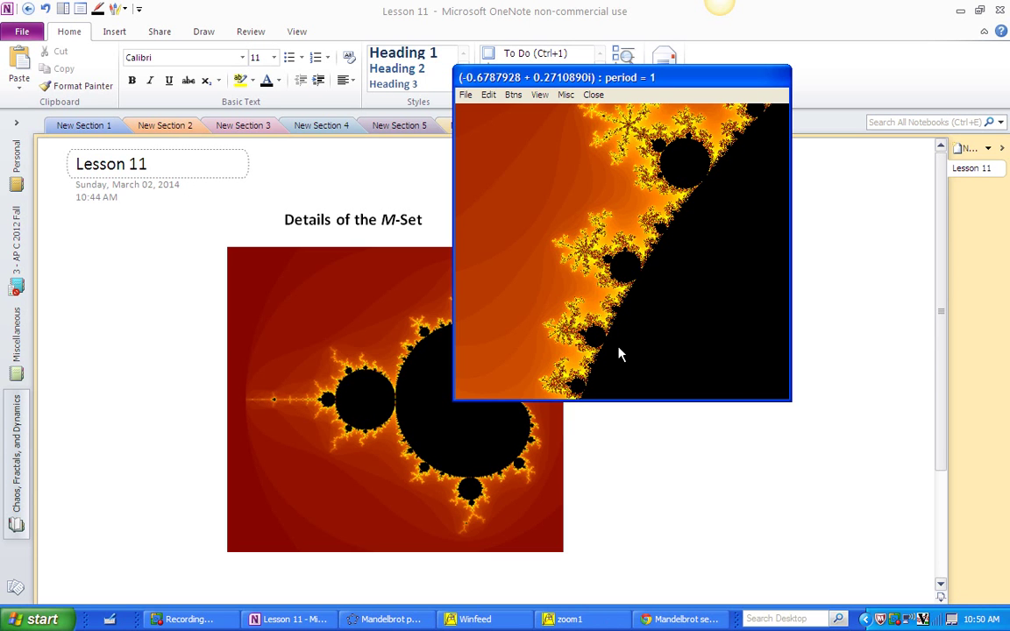
{"action": "left_click", "coordinate": [594, 342]}
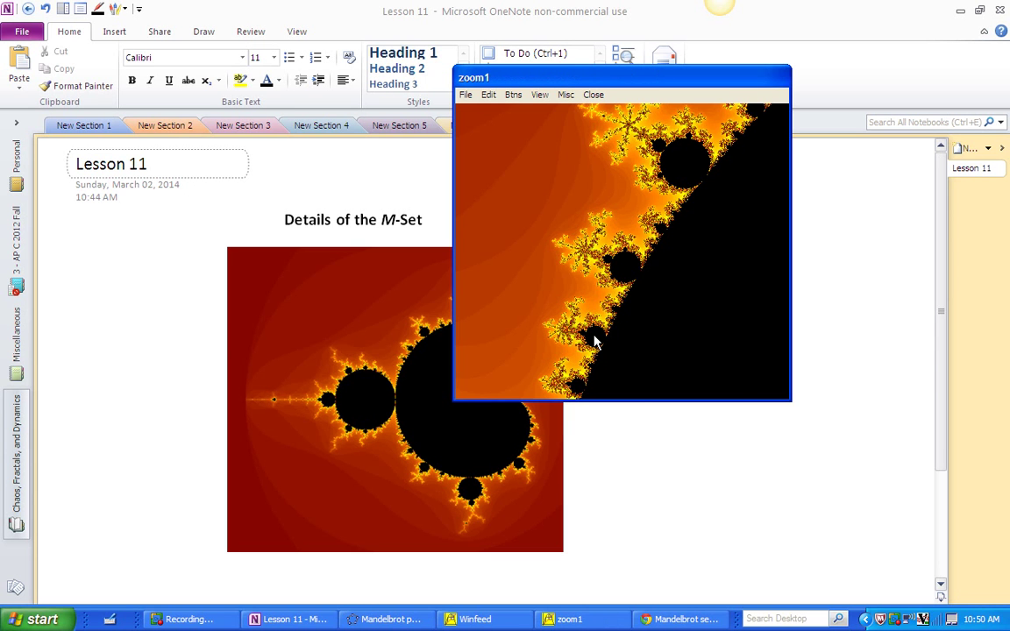
Open zoom2 on the filaments around a small boundary bulb, closing the extra zoom window.
{"action": "left_click", "coordinate": [605, 254]}
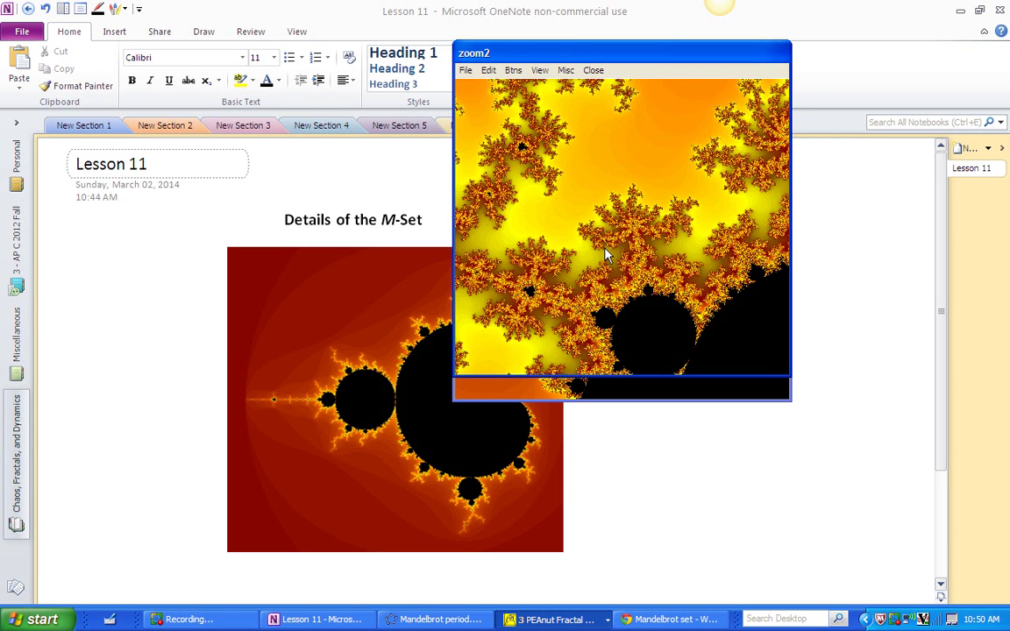
{"action": "left_click", "coordinate": [651, 342]}
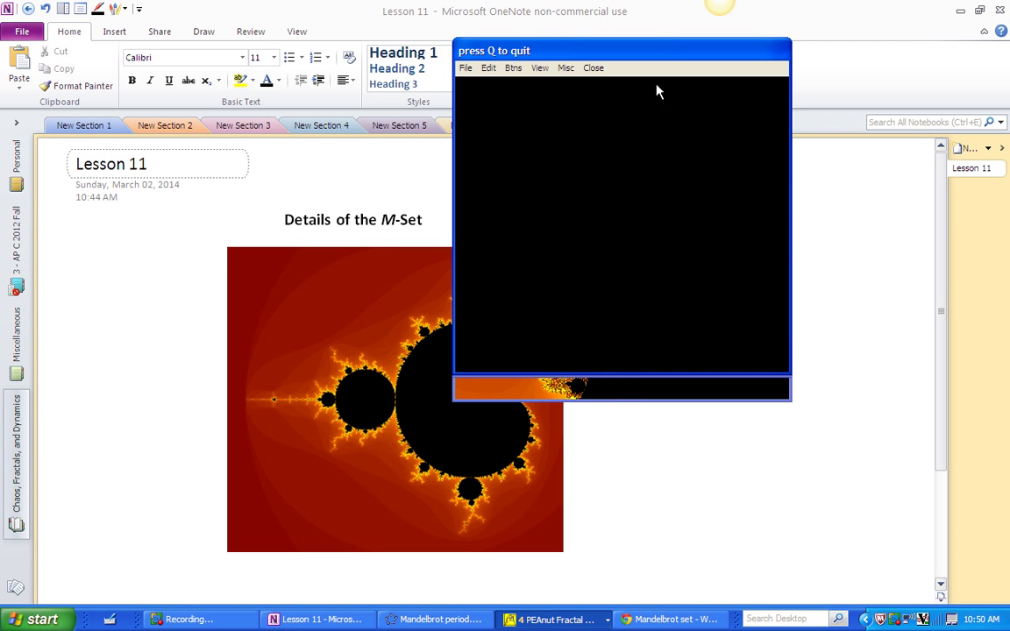
{"action": "left_click", "coordinate": [593, 70]}
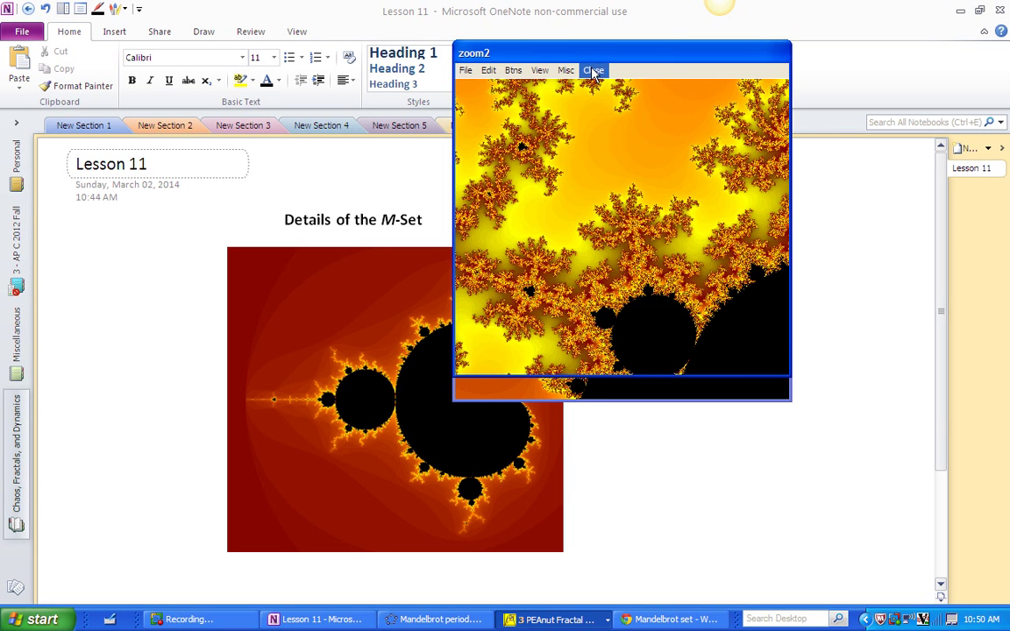
Enable Show period in zoom2 and read the black bulbs' periods, 18 and 36.
{"action": "left_click", "coordinate": [644, 328]}
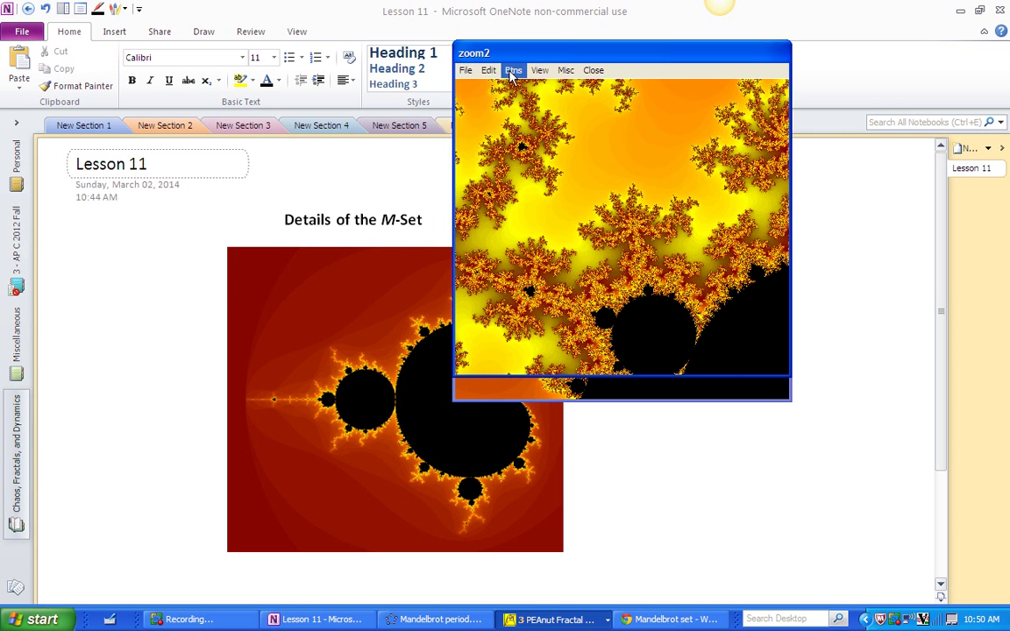
{"action": "left_click", "coordinate": [513, 70]}
{"action": "left_click", "coordinate": [504, 88]}
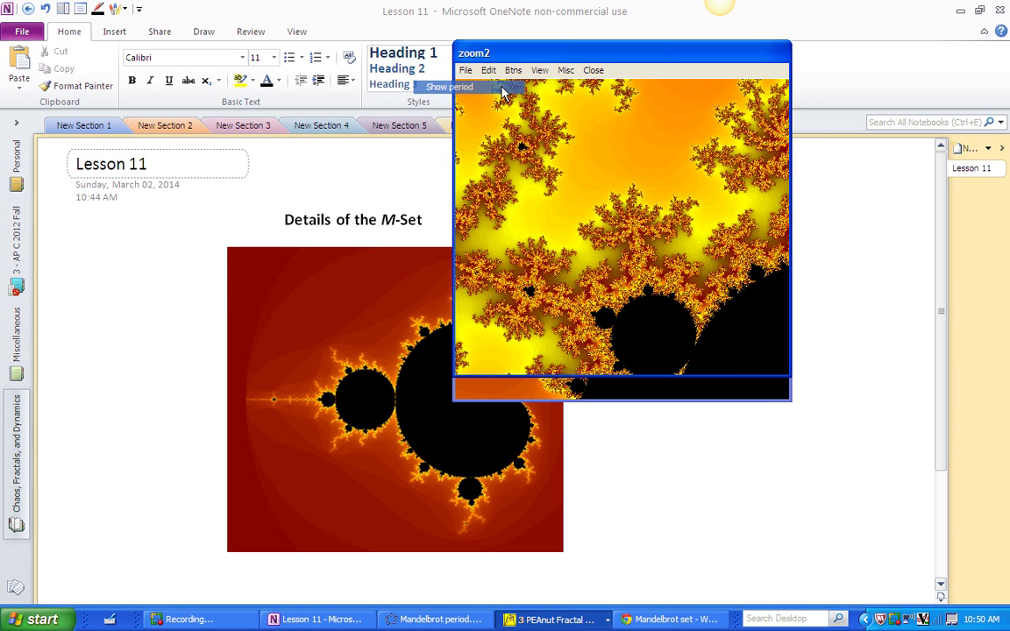
{"action": "left_click", "coordinate": [671, 350]}
{"action": "left_click", "coordinate": [672, 350]}
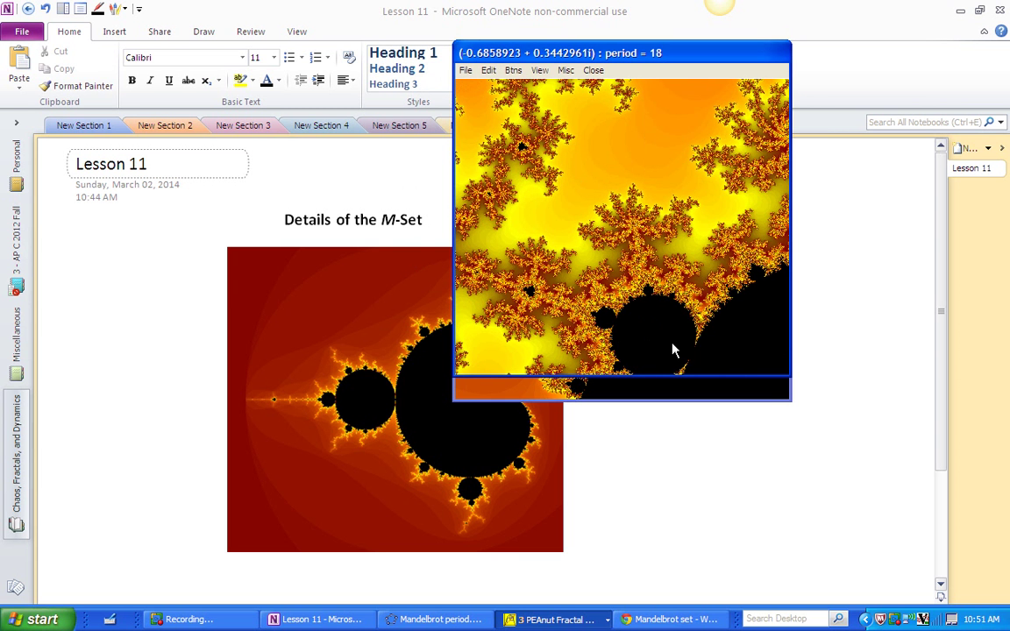
{"action": "left_click", "coordinate": [604, 328]}
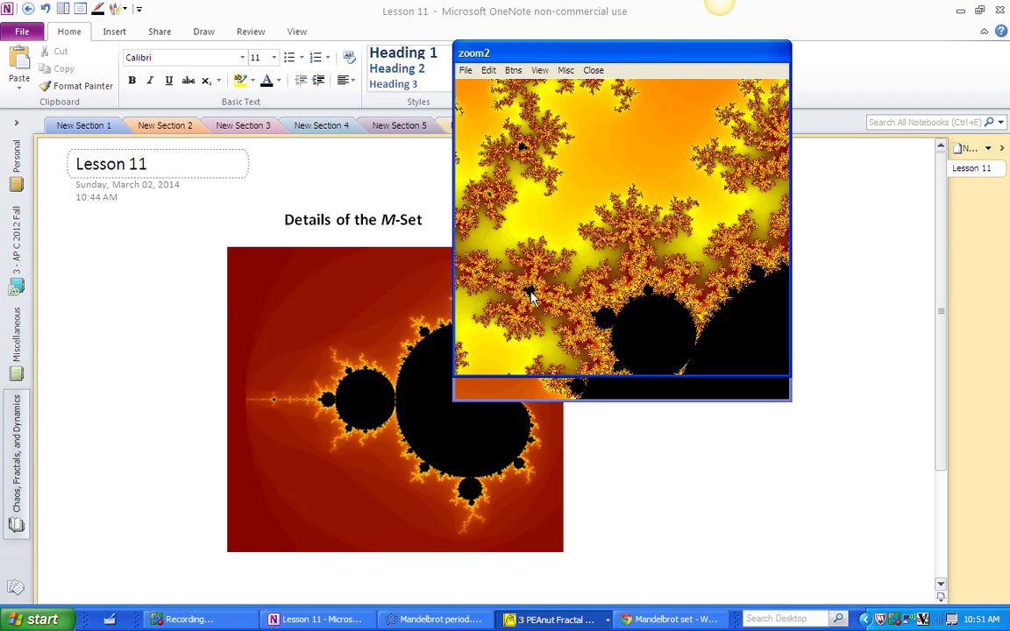
Zoom into a tiny dark speck among zoom2's filaments to open zoom3 with a baby Mandelbrot.
{"action": "left_click", "coordinate": [511, 71]}
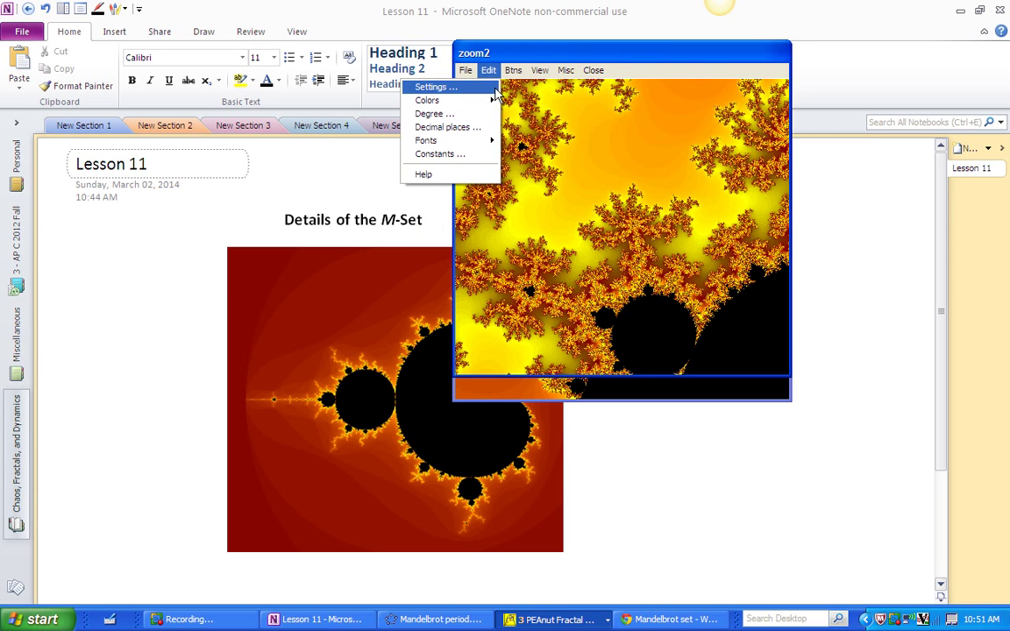
{"action": "left_click", "coordinate": [532, 270]}
{"action": "left_click", "coordinate": [530, 298]}
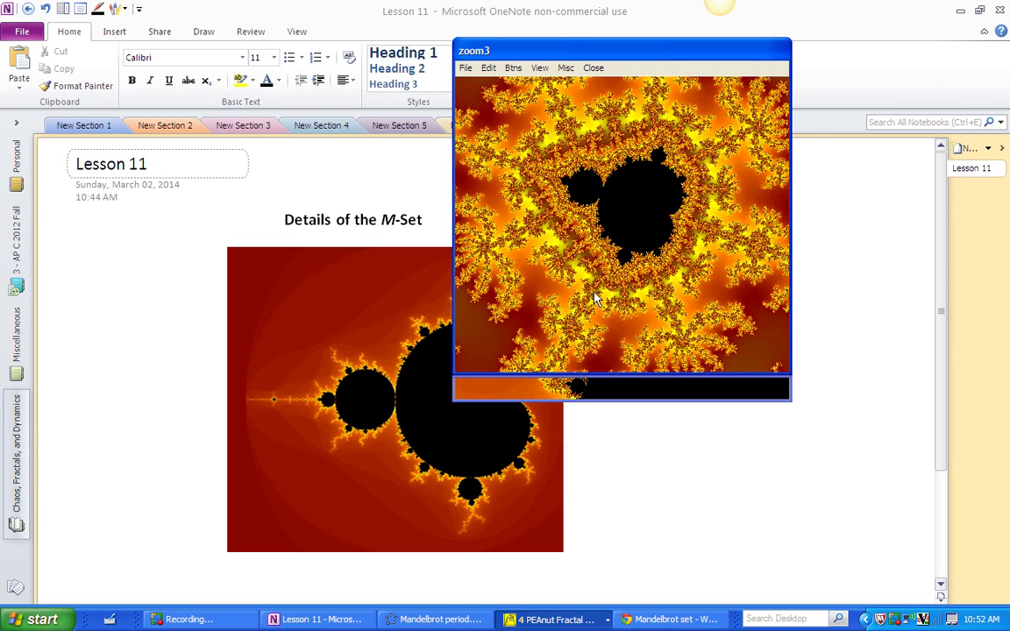
Enable Show period in zoom3 and read 27 for the body, then 54, 81 and 135 for bulbs.
{"action": "left_click", "coordinate": [513, 69]}
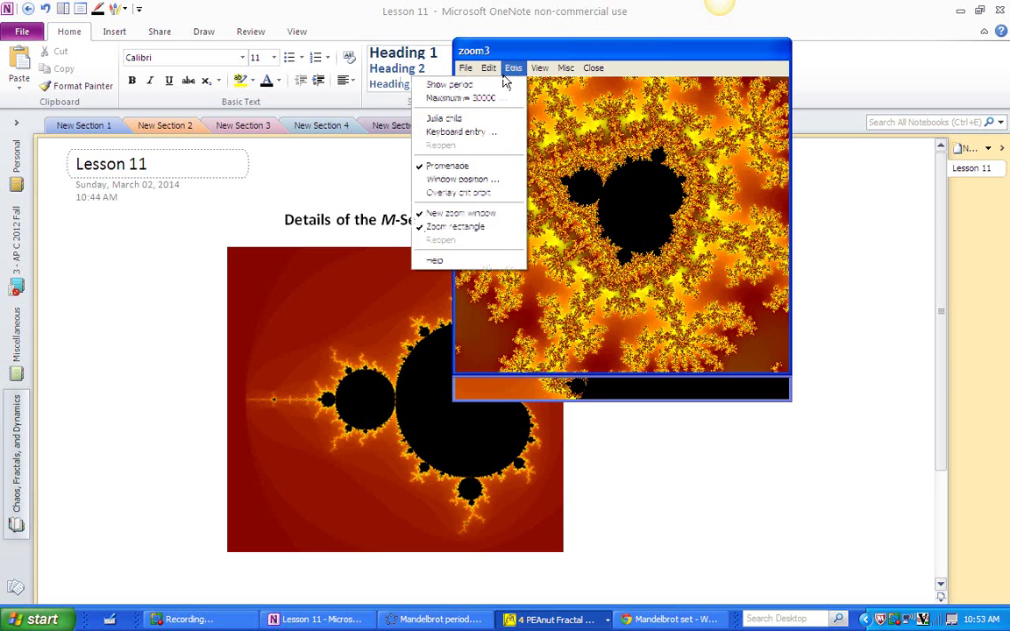
{"action": "left_click", "coordinate": [495, 87]}
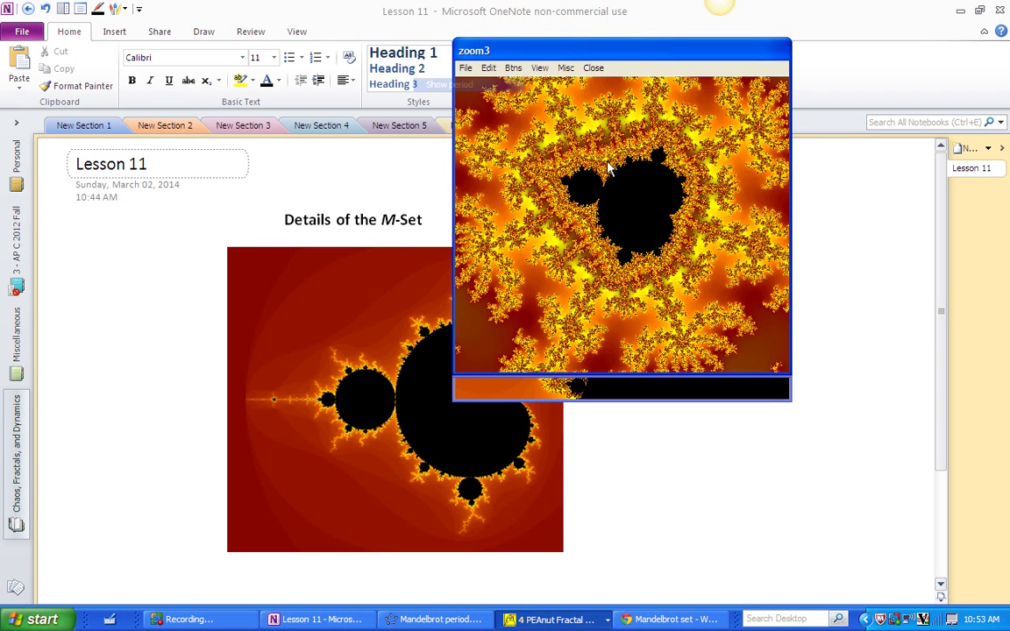
{"action": "left_click", "coordinate": [643, 205]}
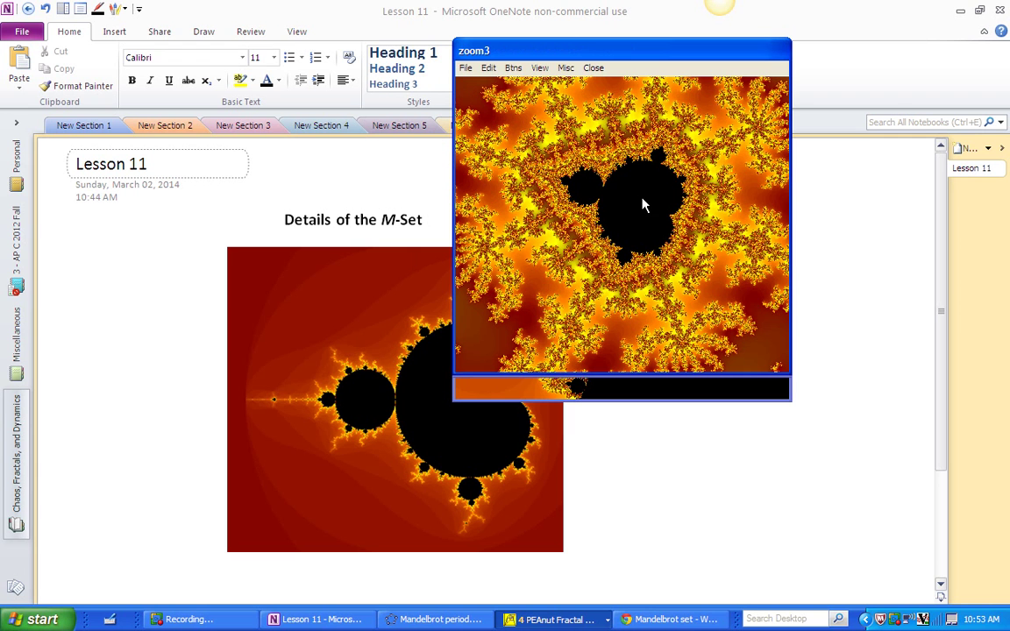
{"action": "left_click", "coordinate": [587, 195]}
{"action": "left_click", "coordinate": [659, 161]}
{"action": "left_click", "coordinate": [629, 166]}
Close zoom3, zoom2 and zoom1 to return to the full Mandelbrot set.
{"action": "left_click", "coordinate": [594, 68]}
{"action": "left_click", "coordinate": [593, 70]}
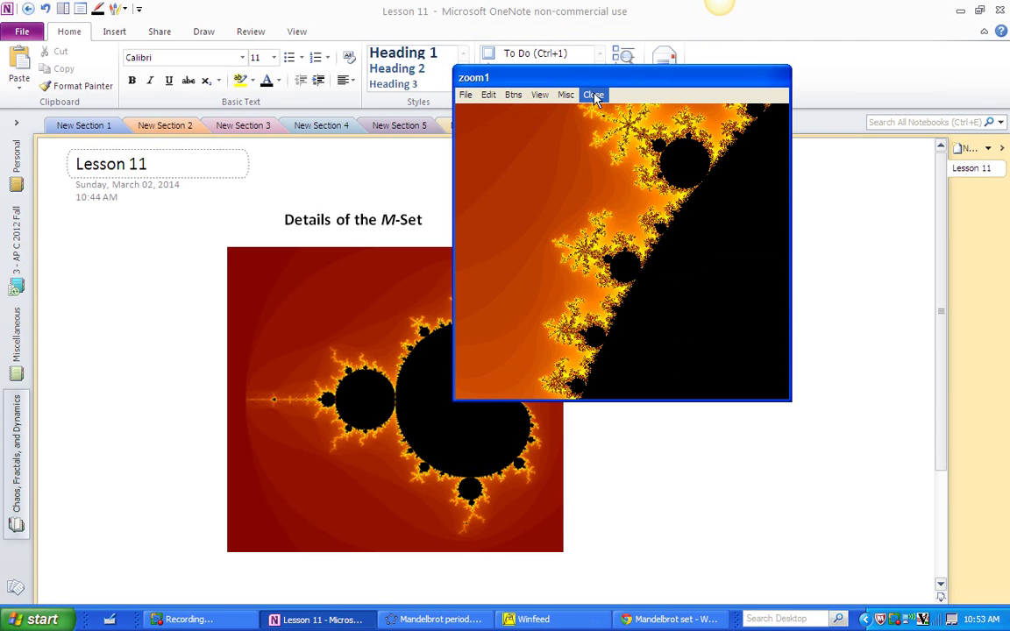
{"action": "left_click", "coordinate": [594, 94]}
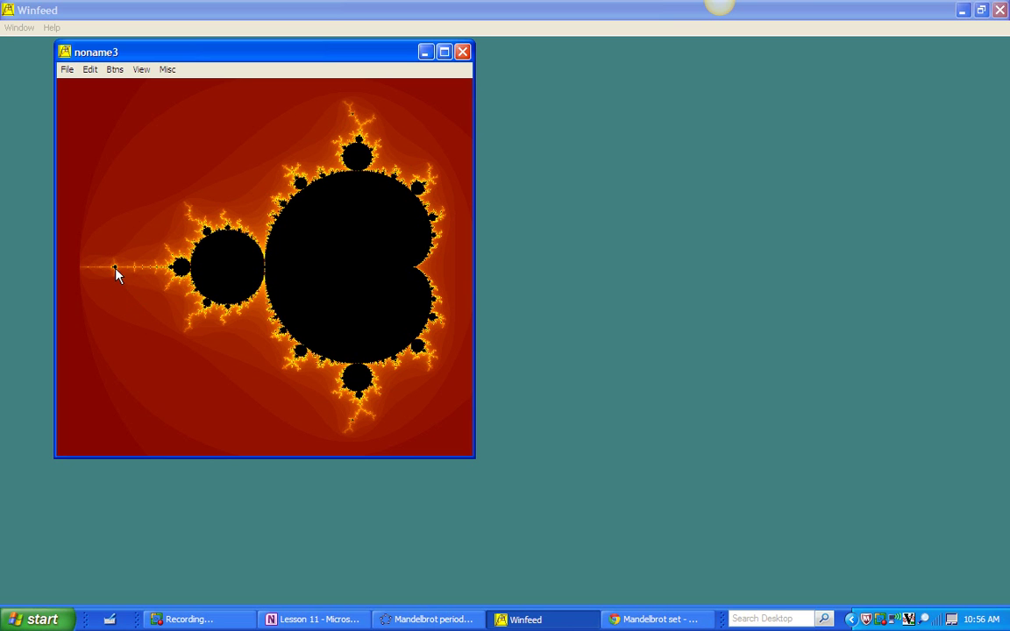
Enable Show period, zoom into the left spike, and read the tiny copy's period of 3.
{"action": "left_click", "coordinate": [114, 70]}
{"action": "left_click", "coordinate": [98, 86]}
{"action": "left_click", "coordinate": [114, 268]}
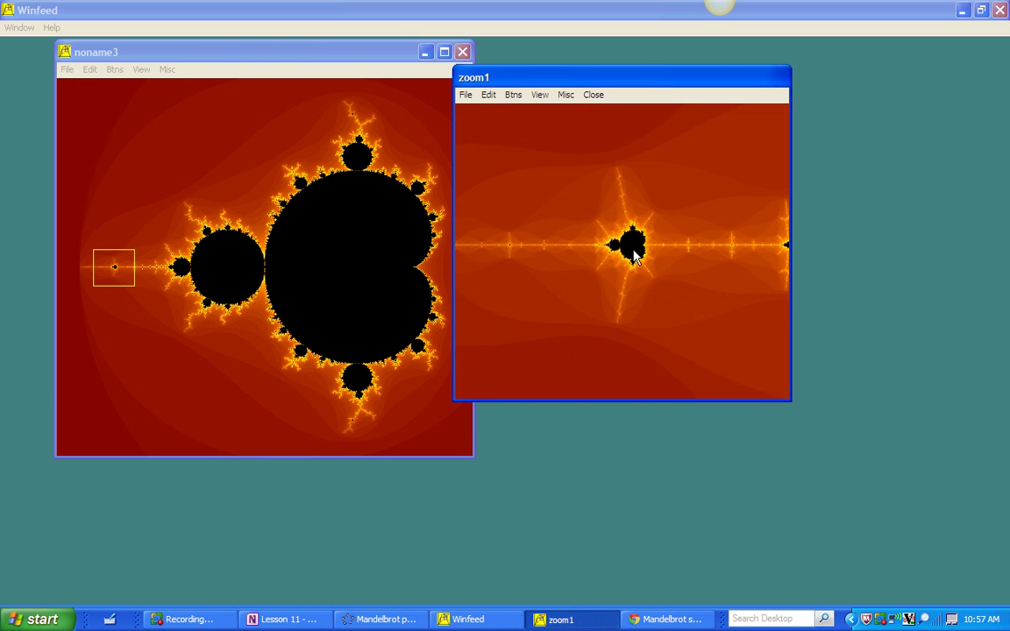
{"action": "left_click", "coordinate": [513, 97]}
{"action": "left_click", "coordinate": [634, 253]}
Magnify the tiny spike copy from zoom1 into zoom2 and read its bulb period in the title bar.
{"action": "left_click", "coordinate": [634, 242]}
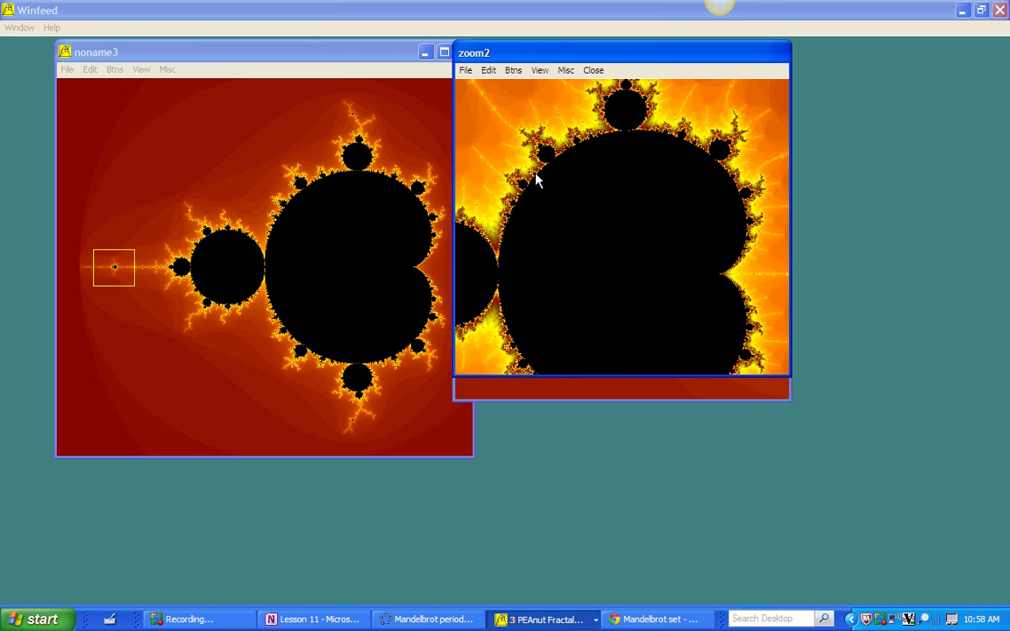
{"action": "left_click", "coordinate": [538, 180]}
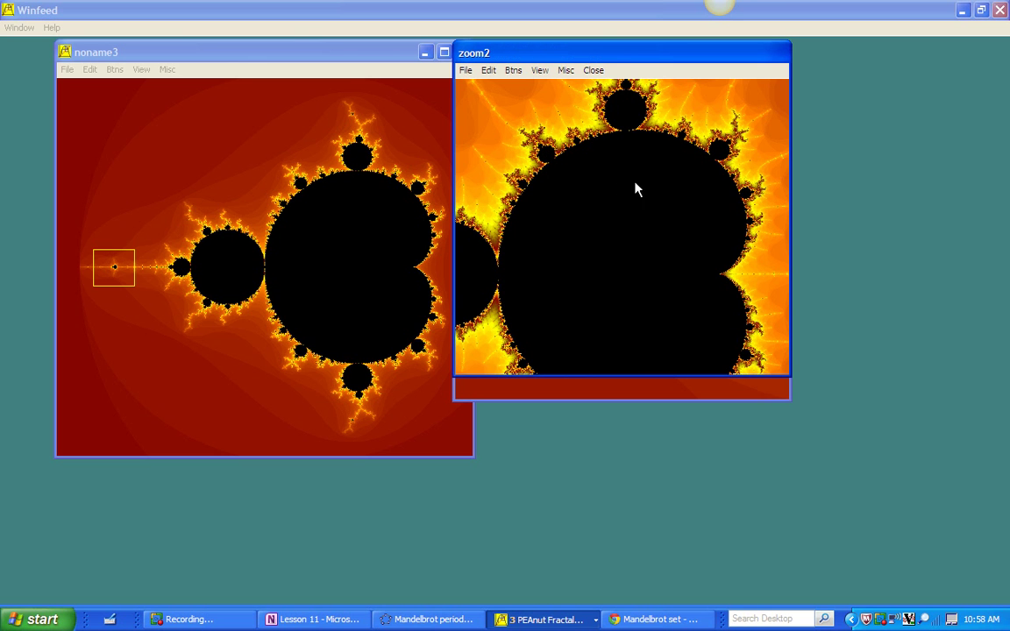